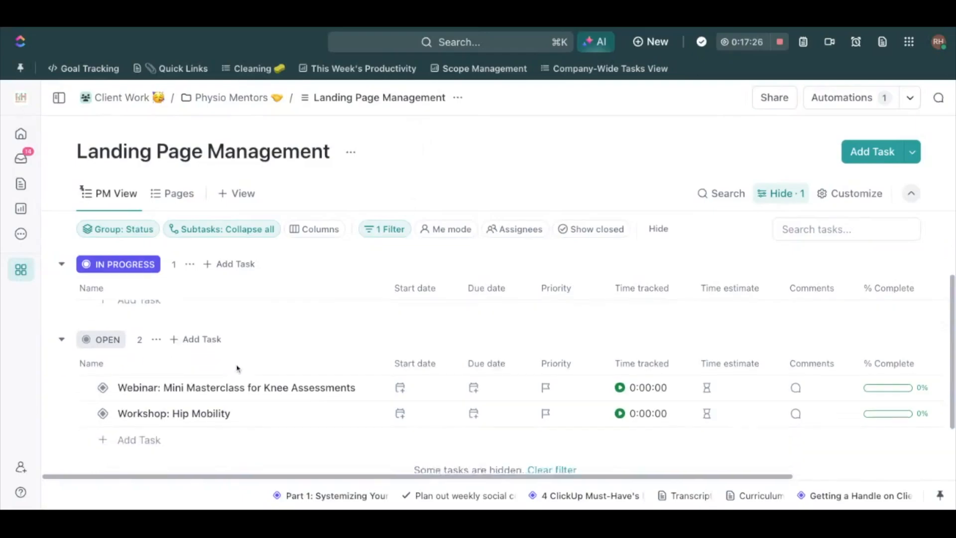
Add another task to the Open group of the Landing Page Management list
left_click(150, 414)
type("W")
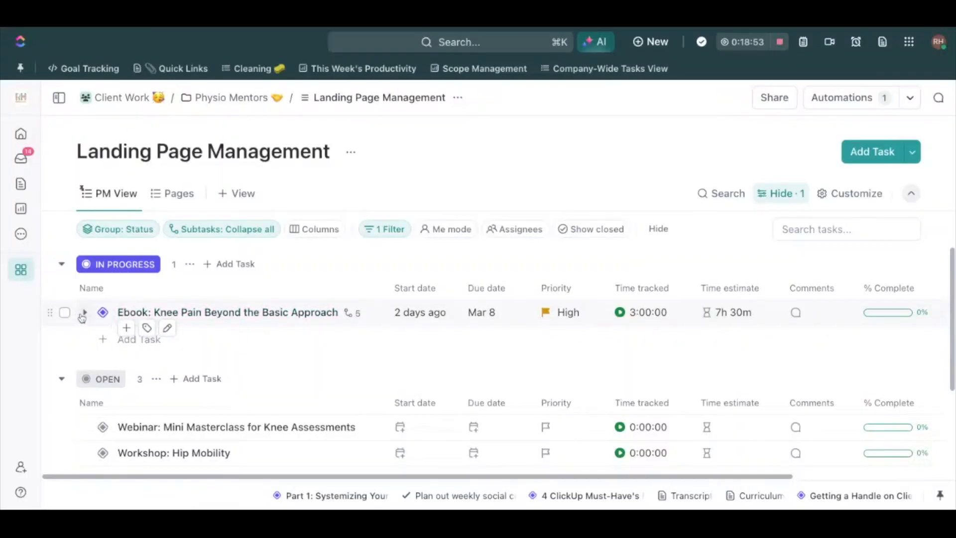
Set the task Webinar: Mini Masterclass for Knee Assessments to In Progress, starting March 11 and due March 22
left_click(83, 314)
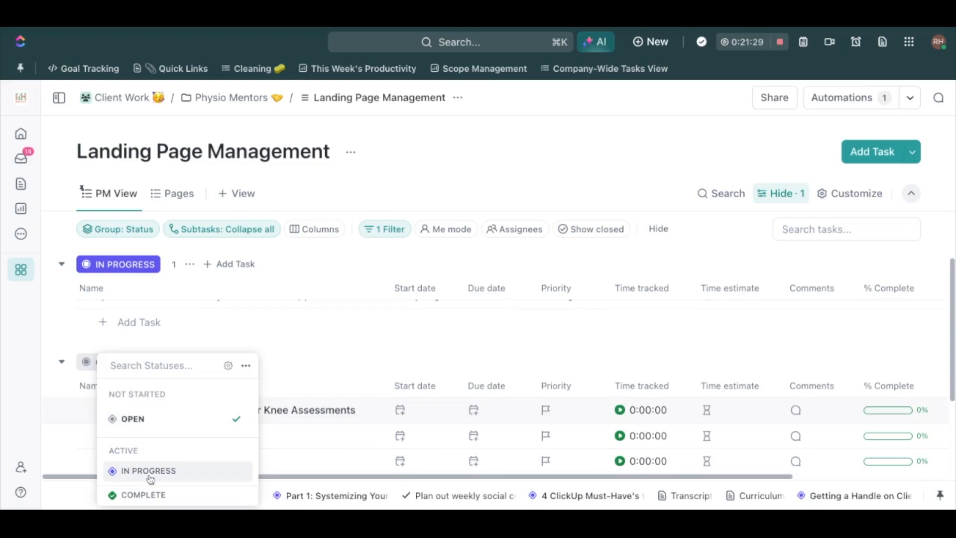
left_click(148, 470)
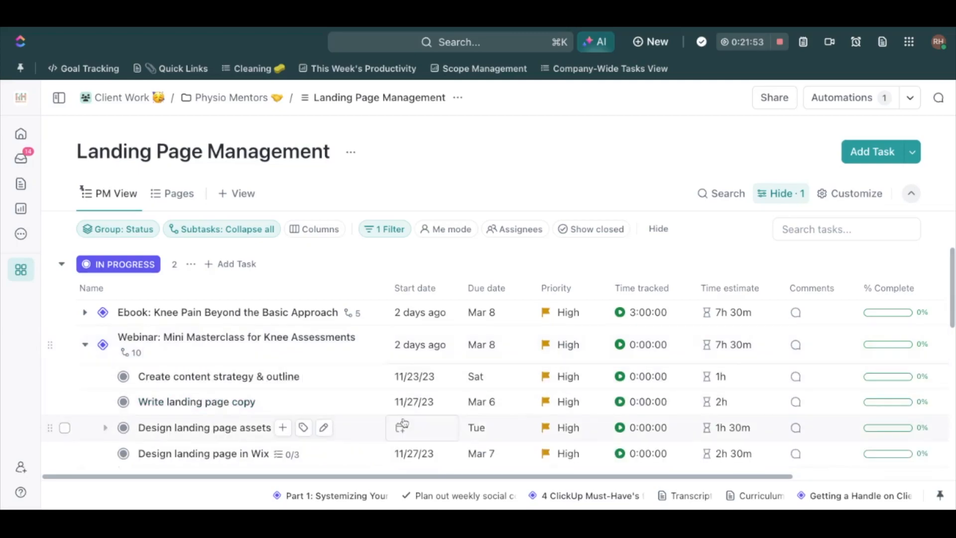
scroll(403, 424, "down", 2)
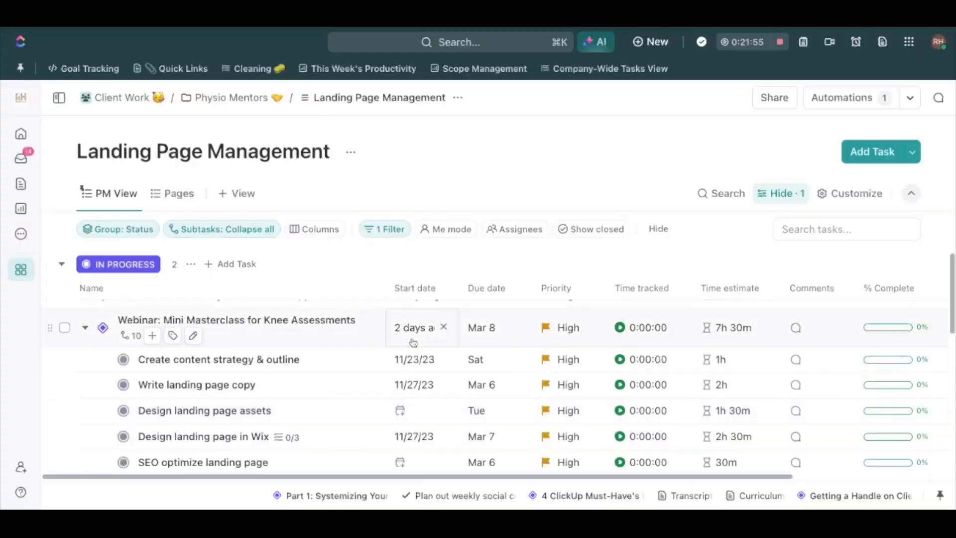
left_click(414, 338)
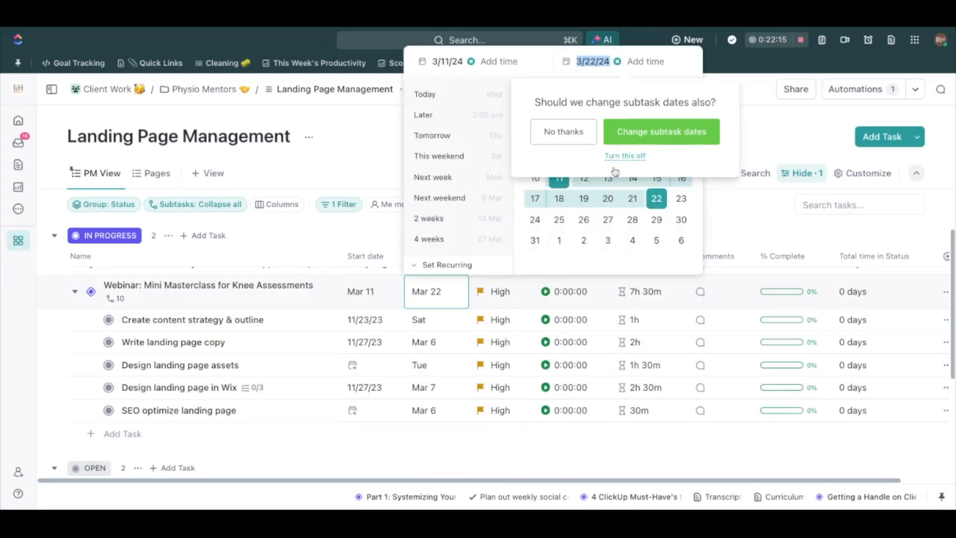
left_click(650, 142)
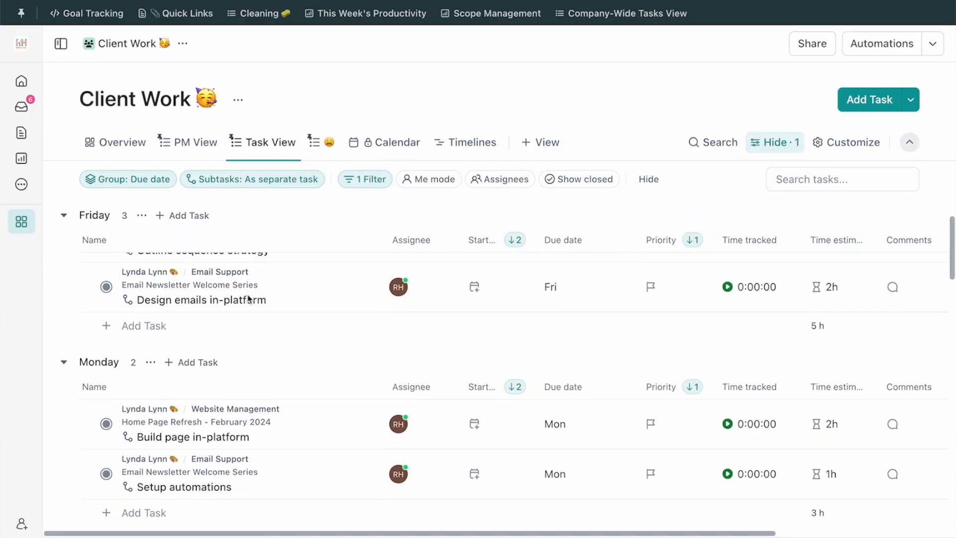
Review the Client Work tasks grouped by due date in the Task View
scroll(247, 298, "down", 5)
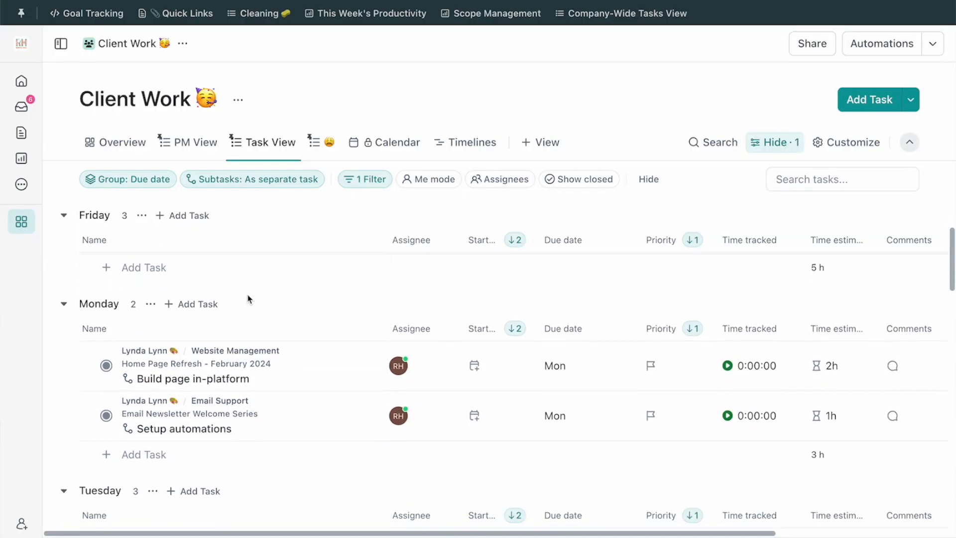
scroll(540, 417, "down", 3)
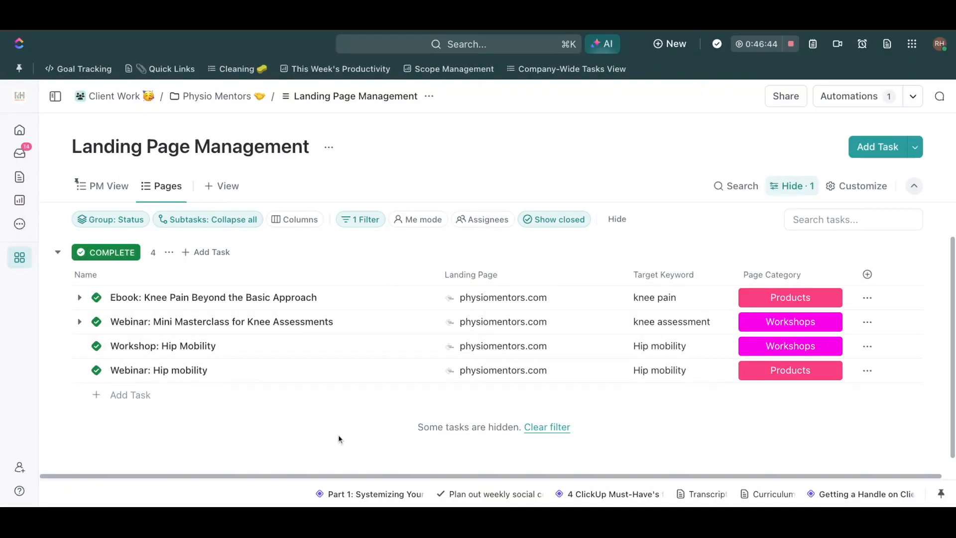
Group the Pages view of Landing Page Management by the Page Category custom field
scroll(345, 371, "down", 1)
scroll(158, 238, "up", 1)
left_click(102, 217)
mouse_move(125, 434)
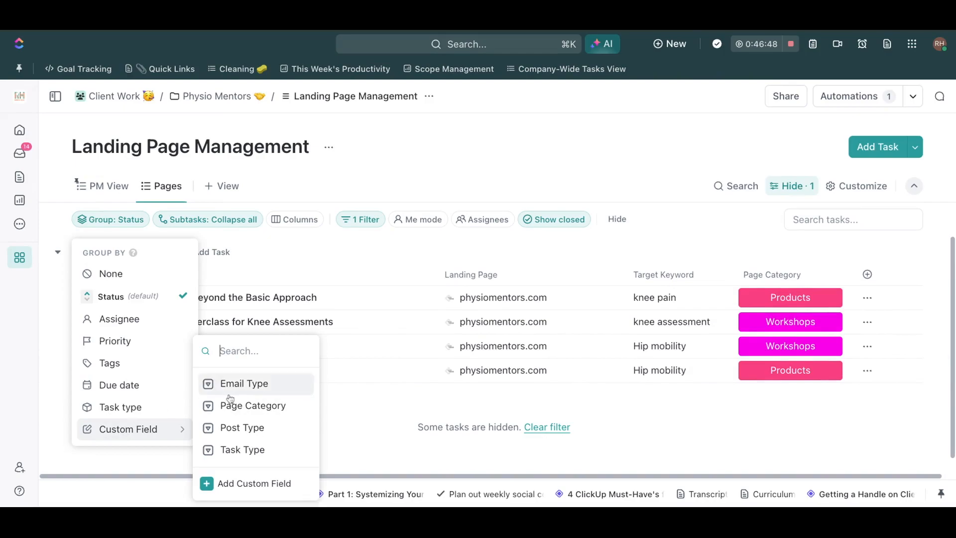
left_click(234, 403)
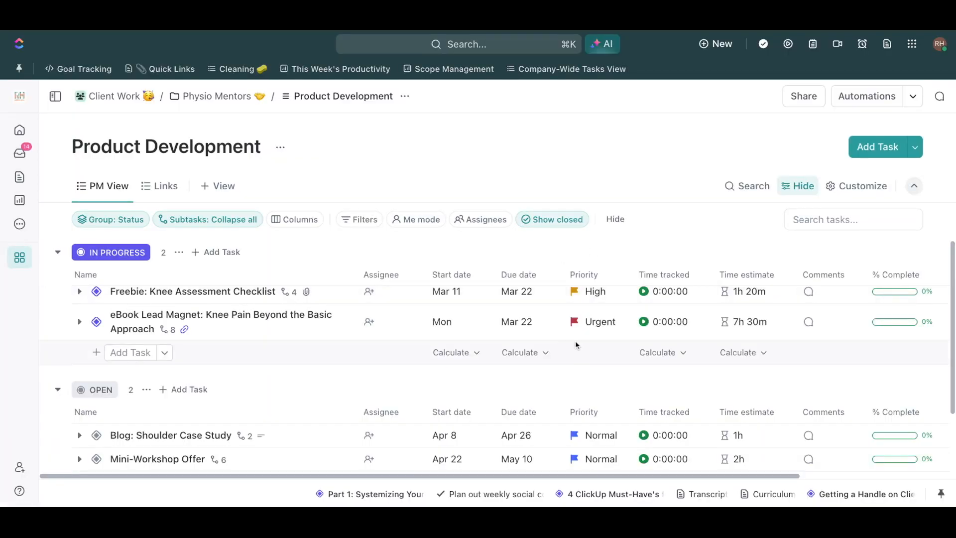
Add the subtask "Get approval on cover page" to Freebie: Knee Assessment Checklist in Product Development
scroll(576, 346, "down", 1)
scroll(576, 346, "up", 1)
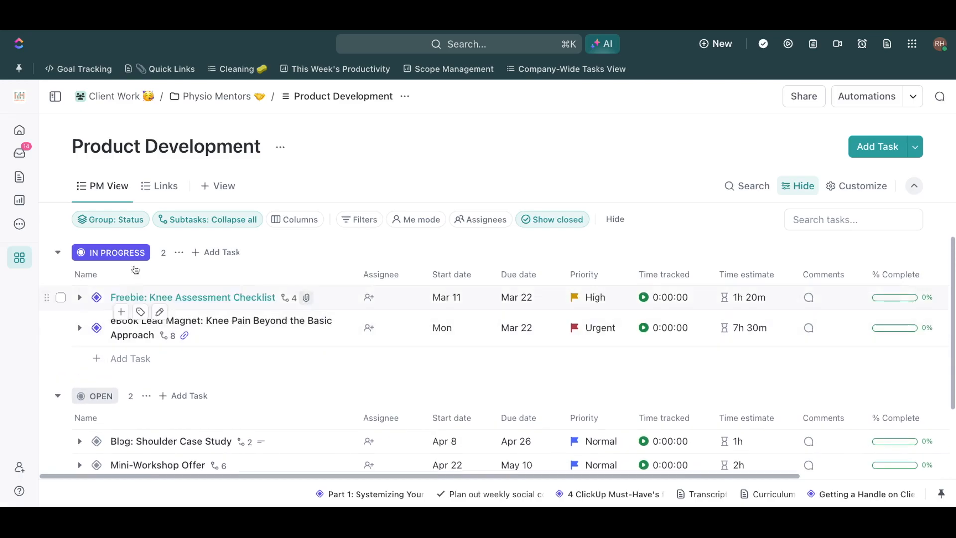
left_click(80, 298)
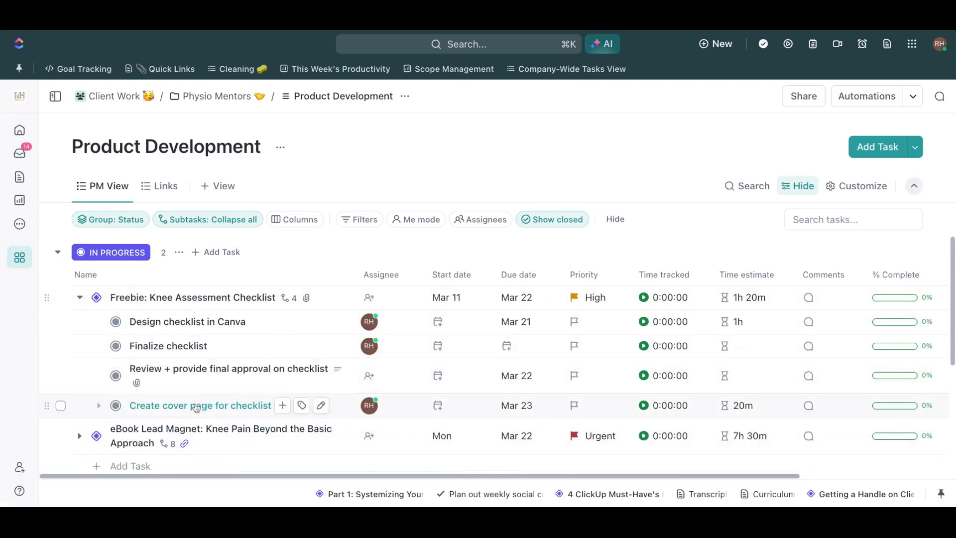
left_click(121, 312)
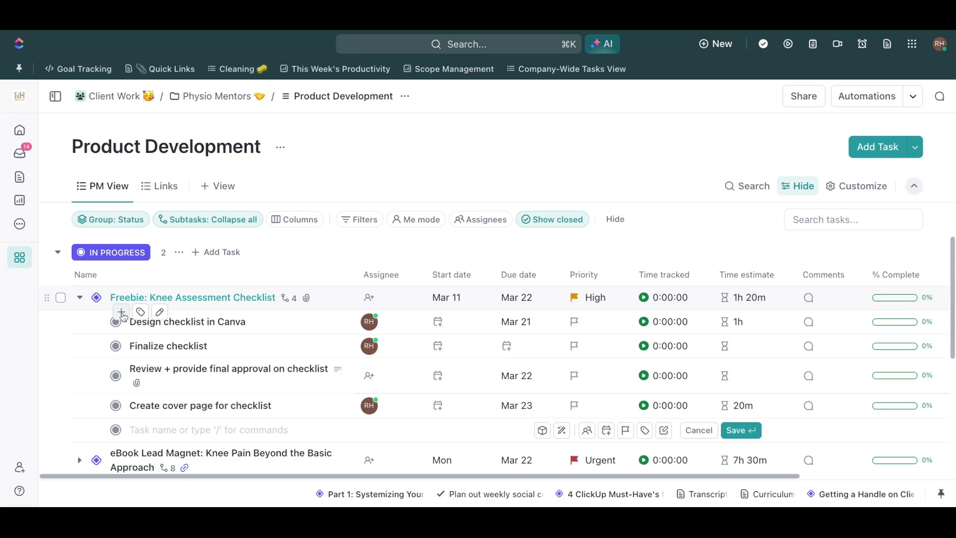
type("Get approval on cover page")
key("Return")
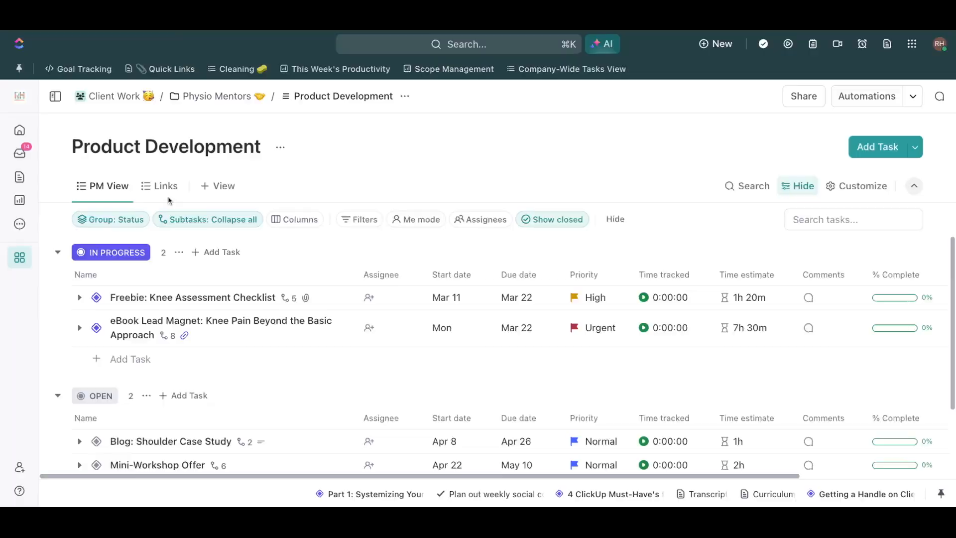
Show the Links view of Product Development and examine its landing page, T-Y page and asset links
left_click(164, 185)
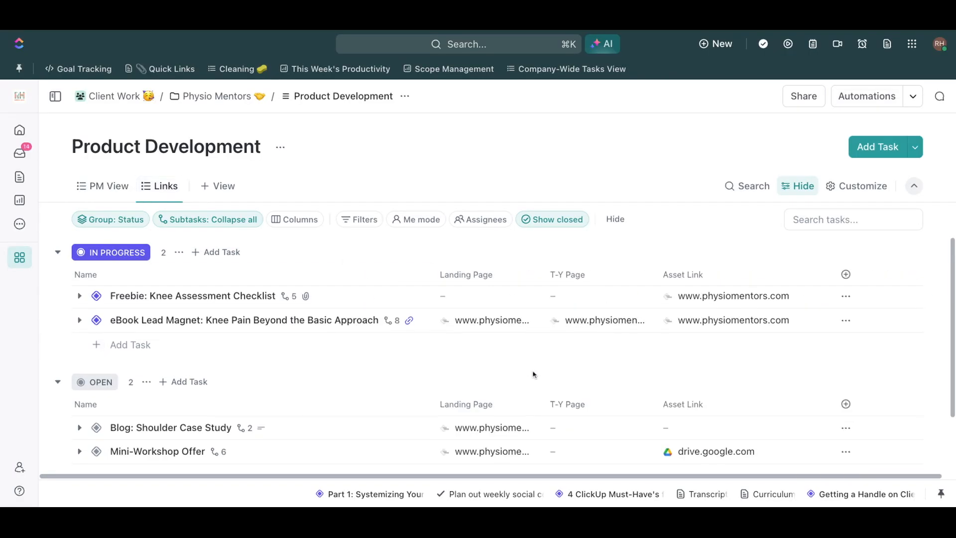
scroll(533, 373, "down", 2)
scroll(534, 374, "up", 2)
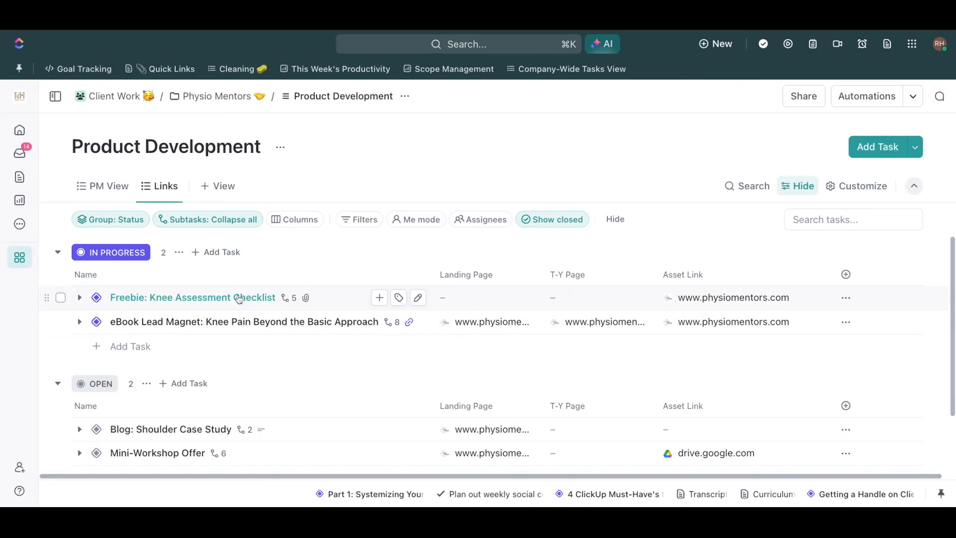
Open the Freebie: Knee Assessment Checklist task and examine its linked checklist document, its details and the attached PDF
left_click(239, 299)
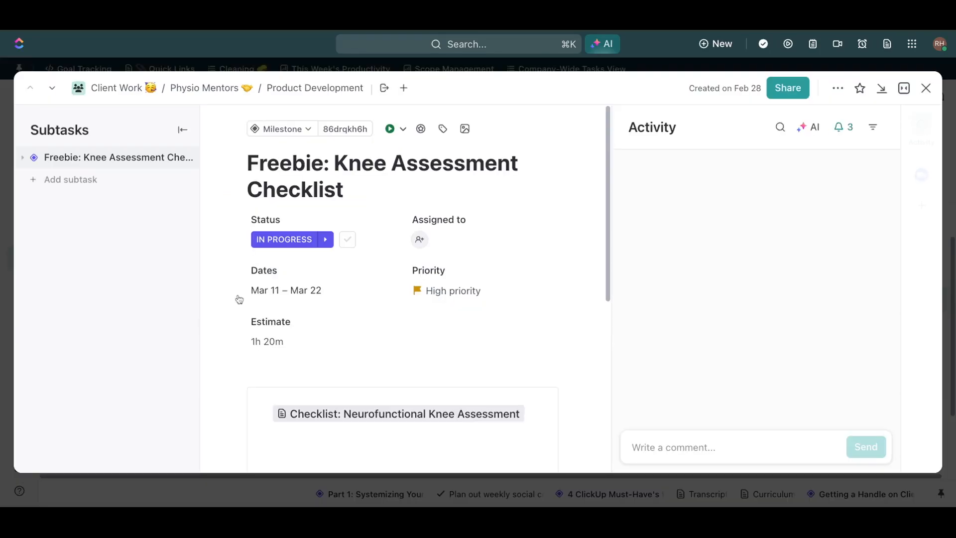
scroll(517, 337, "down", 2)
left_click(477, 377)
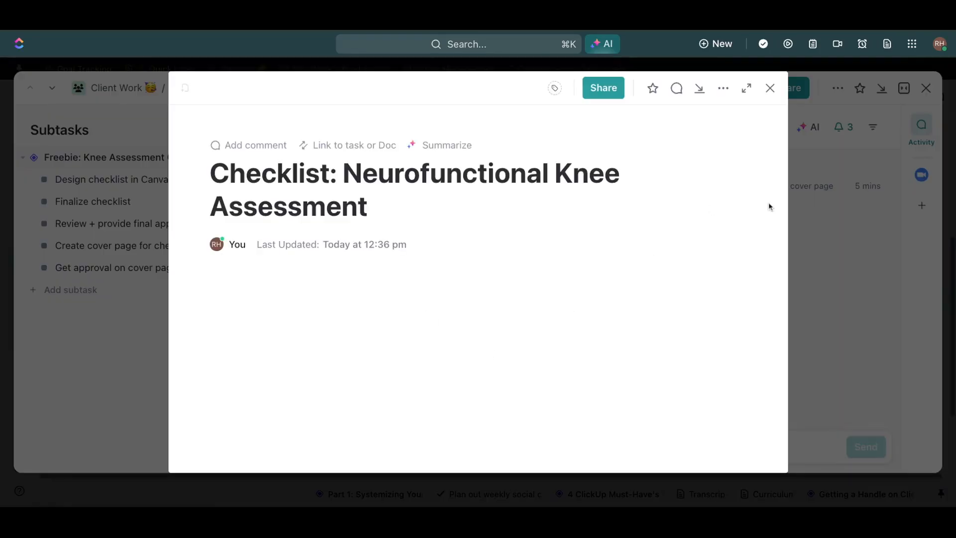
left_click(771, 88)
scroll(544, 335, "down", 5)
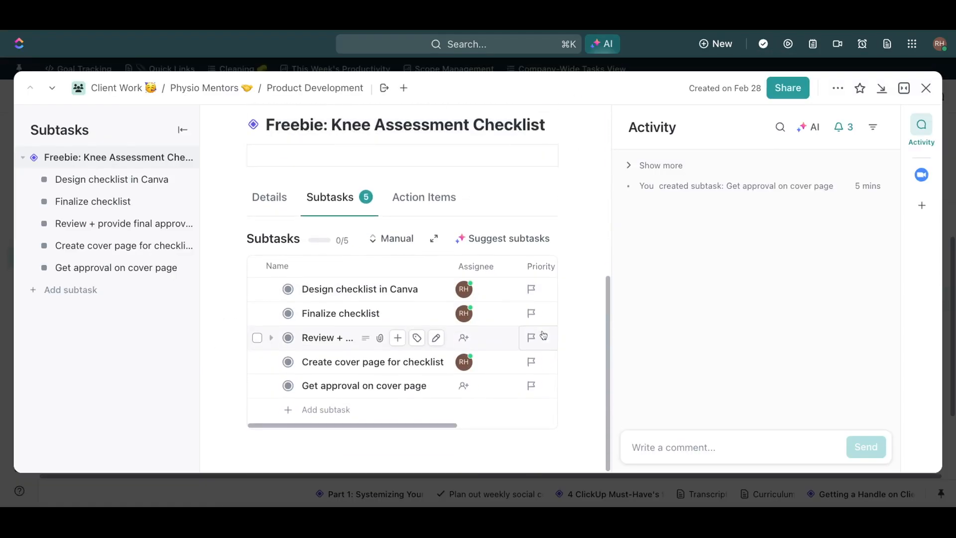
left_click(281, 199)
scroll(420, 324, "down", 7)
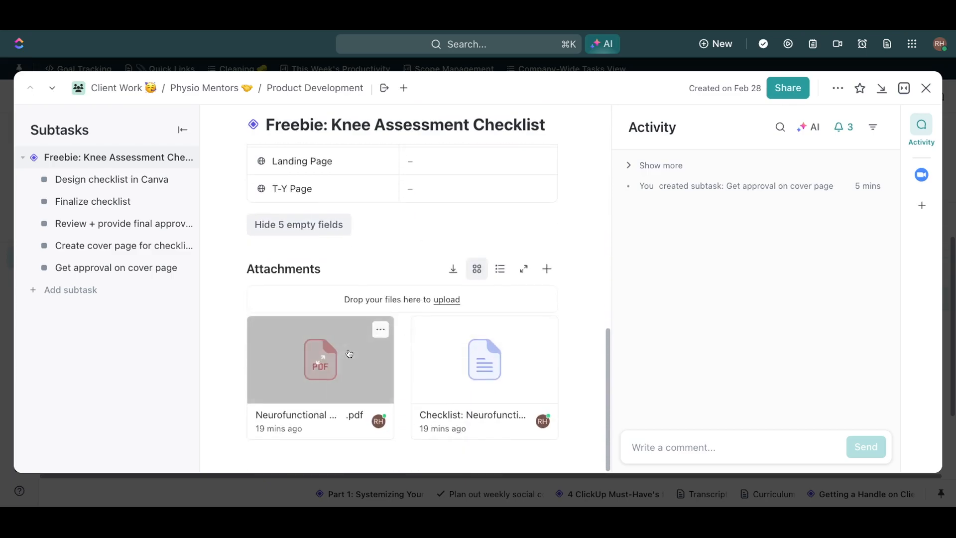
left_click(320, 358)
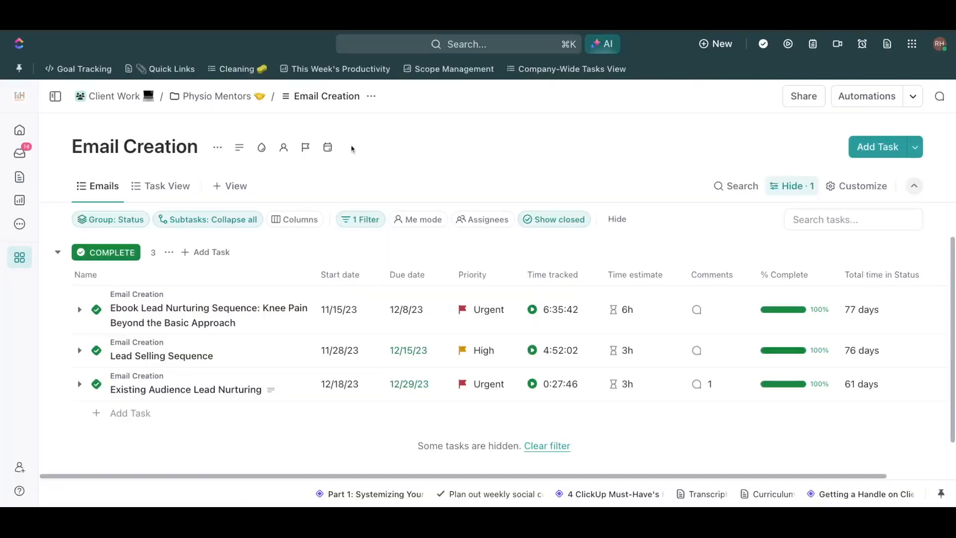
Open the completed Ebook Lead Nurturing Sequence task in Email Creation and read through its attached Ebook Delivery Sequence document
left_click(243, 314)
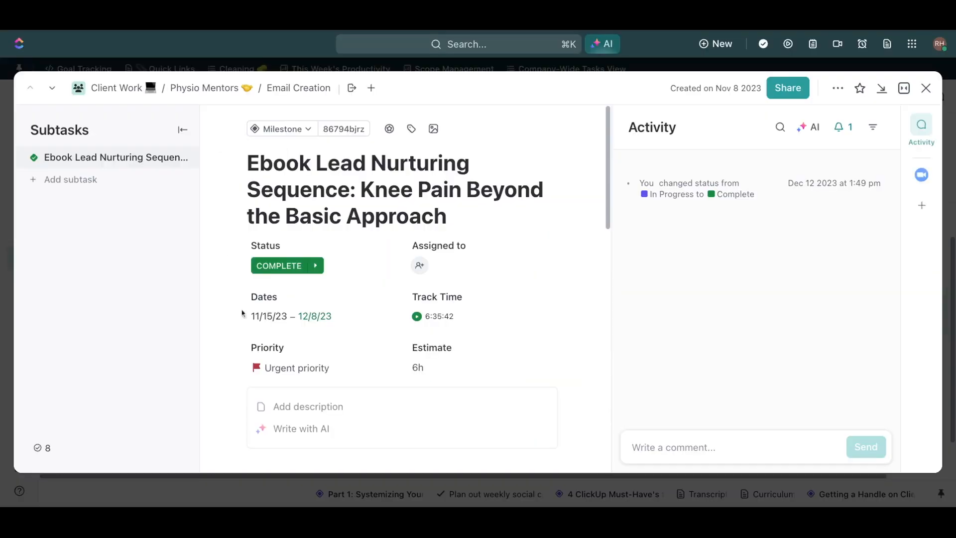
scroll(473, 369, "down", 10)
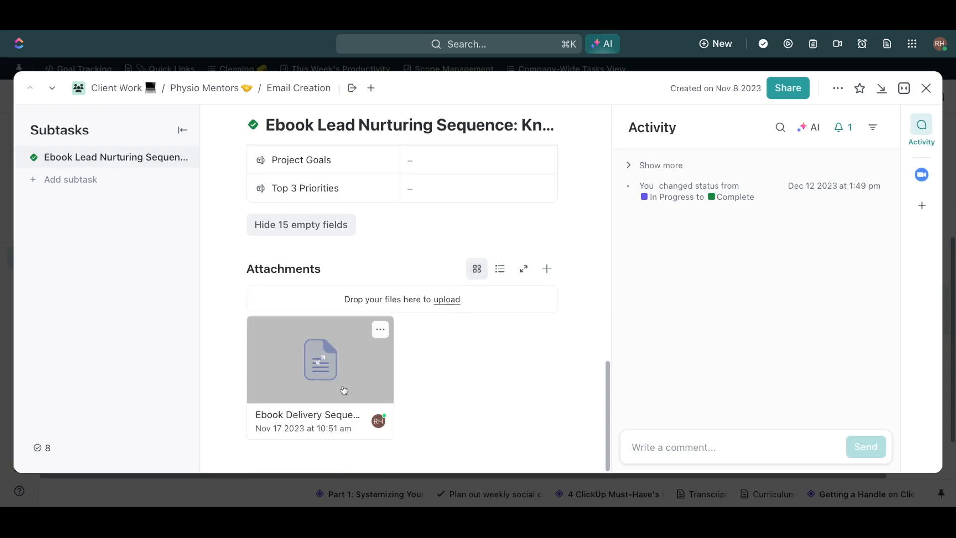
left_click(344, 390)
scroll(516, 340, "down", 3)
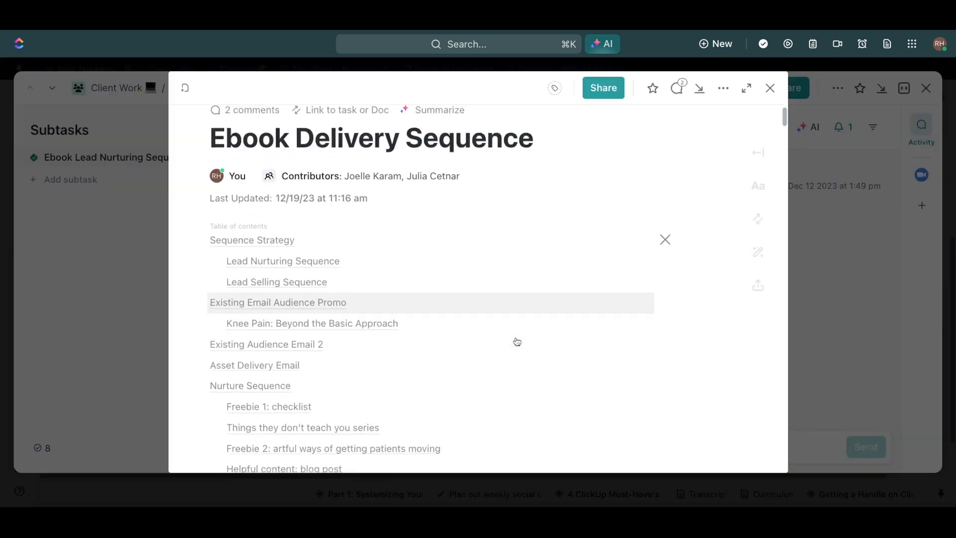
scroll(516, 342, "down", 15)
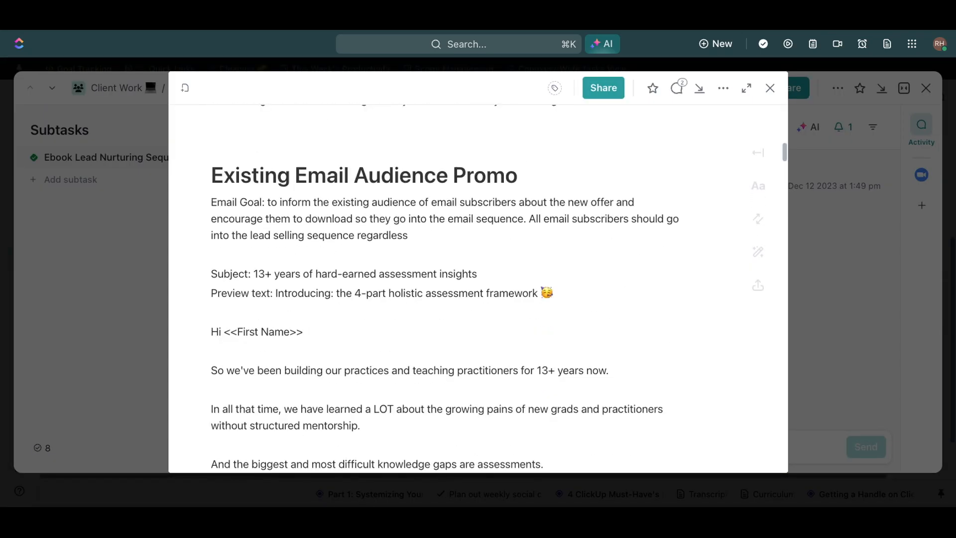
scroll(478, 289, "down", 15)
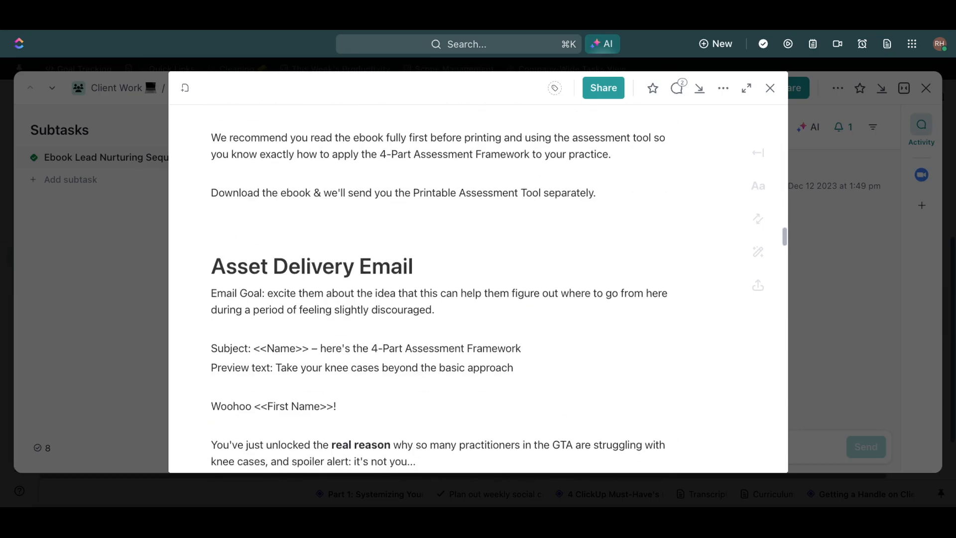